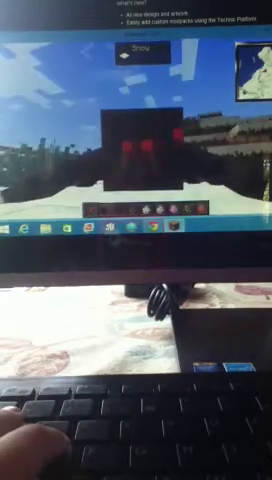
Roam the snowy hills as the spider morph, holding the sword.
{"action": "key", "text": "Escape"}
{"action": "key", "text": "w"}
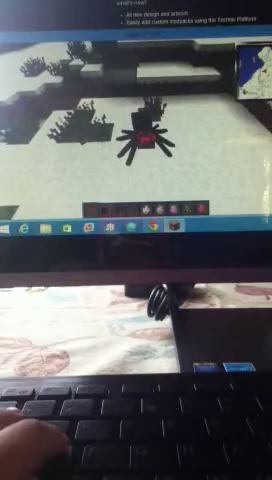
{"action": "key", "text": "w"}
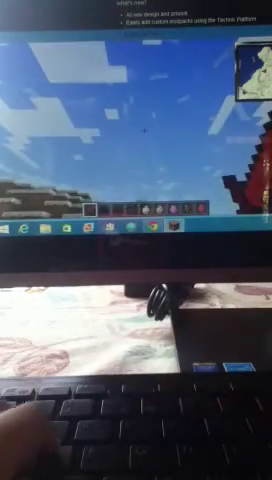
{"action": "key", "text": "w"}
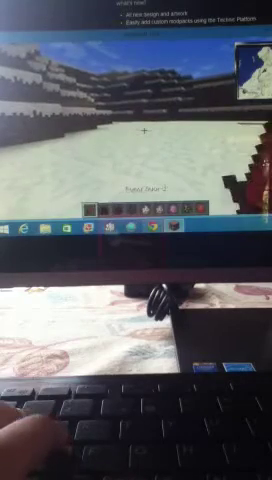
{"action": "key", "text": "1"}
{"action": "key", "text": "w"}
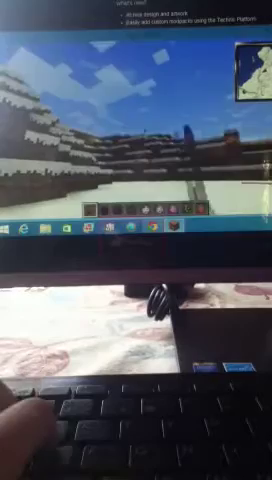
{"action": "key", "text": "w"}
{"action": "key", "text": "w"}
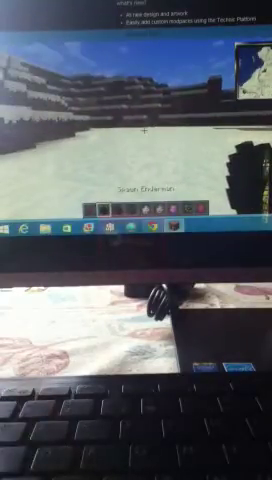
With the spawn-egg inventory shown, switch the game mode to adventure, then survival.
{"action": "key", "text": "e"}
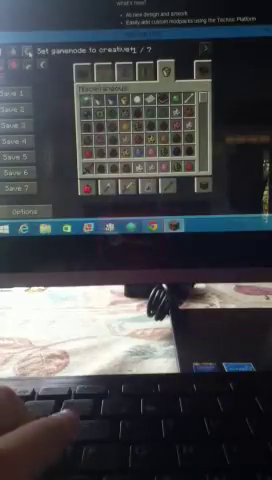
{"action": "key", "text": "F3+n"}
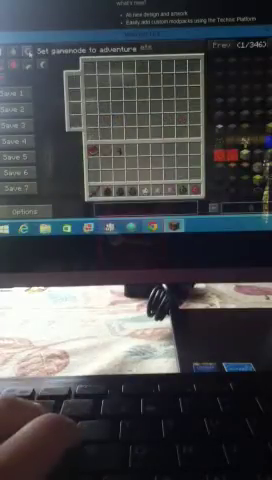
{"action": "key", "text": "F3+n"}
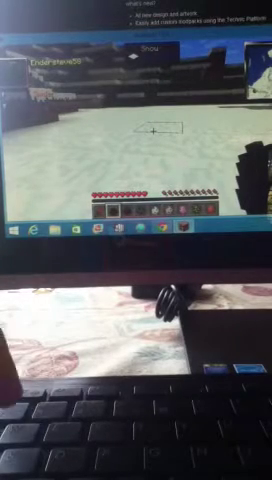
Walk the snow biome toward the mesa with the Spawn Enderman egg selected.
{"action": "key", "text": "Up"}
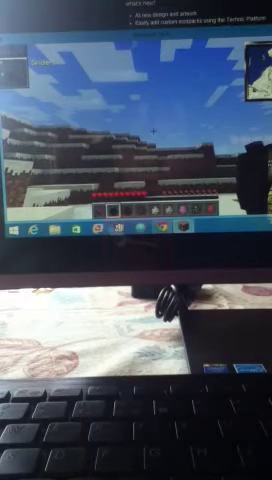
{"action": "key", "text": "w"}
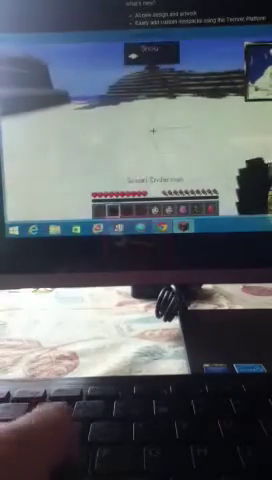
{"action": "key", "text": "w"}
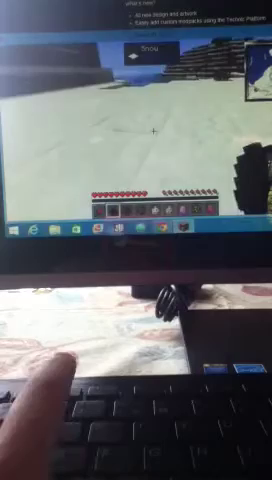
{"action": "key", "text": "w"}
Hold the Ruby Sword from hotbar slot 2 and close the creative inventory.
{"action": "key", "text": "2"}
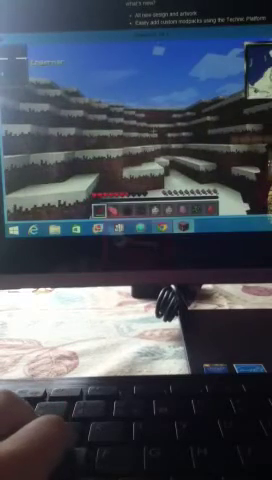
{"action": "key", "text": "e"}
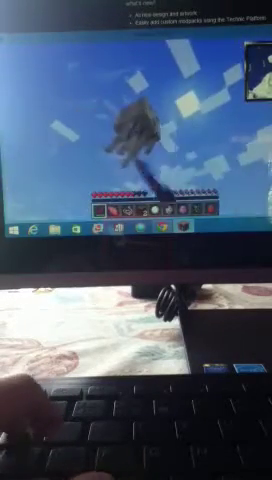
{"action": "key", "text": "w"}
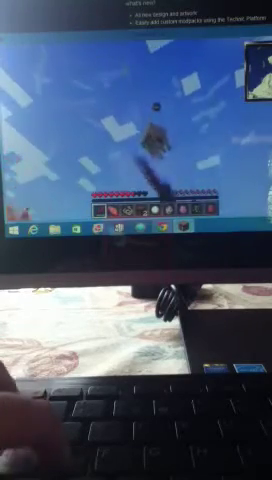
Look around the floating sky structures to follow the flying mob.
{"action": "key", "text": "w"}
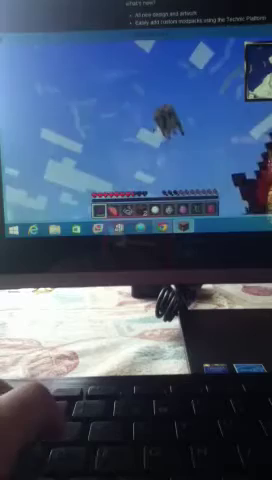
{"action": "key", "text": "w"}
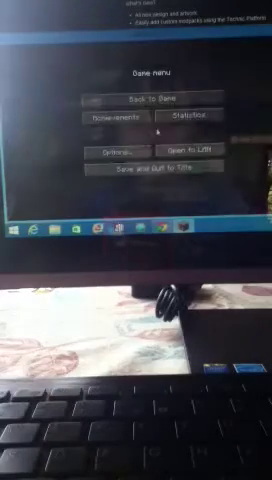
Resume the game, view the Survival Inventory tab, then face the nearby wolf.
{"action": "key", "text": "Escape"}
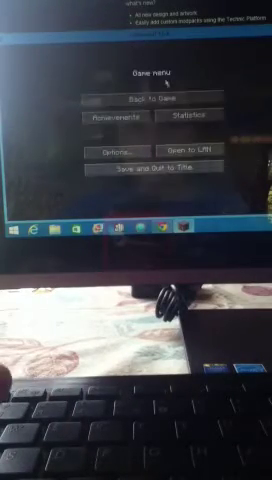
{"action": "key", "text": "Escape"}
{"action": "key", "text": "e"}
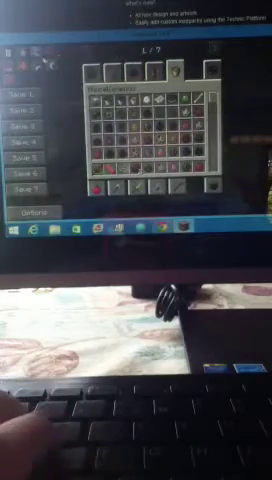
{"action": "left_click", "coordinate": [211, 70]}
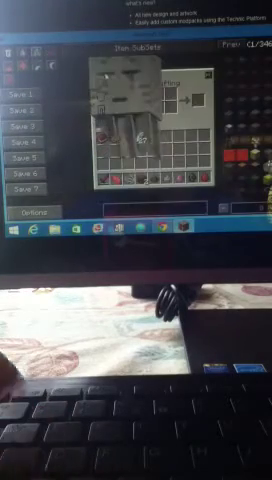
{"action": "key", "text": "Escape"}
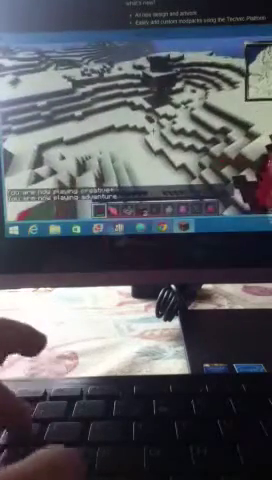
{"action": "key", "text": "w"}
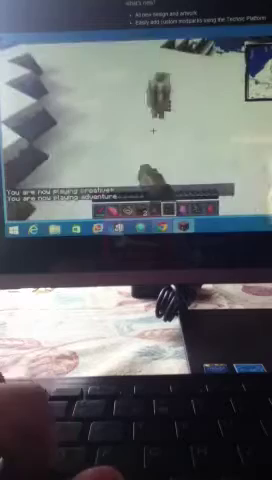
Walk to the pig, hit it, and wander across the snowy plain.
{"action": "key", "text": "w"}
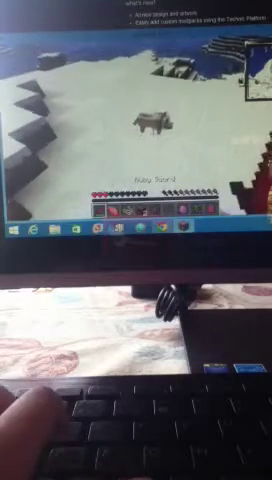
{"action": "key", "text": "w"}
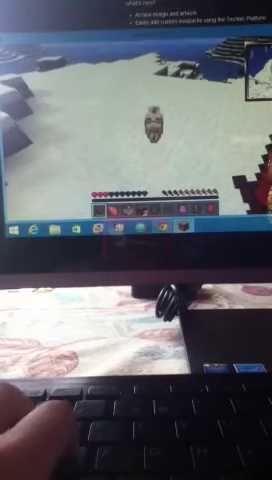
{"action": "key", "text": "w"}
{"action": "key", "text": "w"}
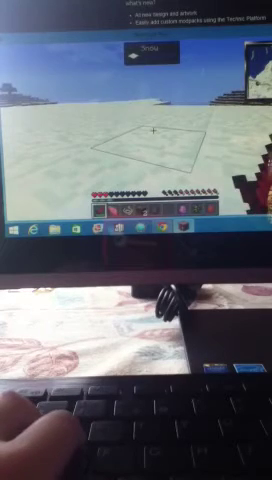
{"action": "key", "text": "w"}
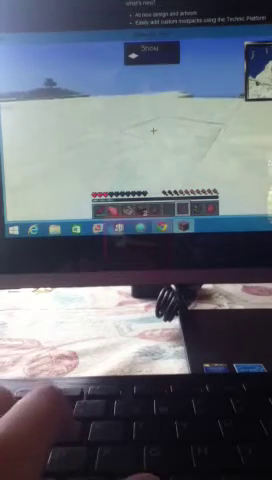
{"action": "key", "text": "w"}
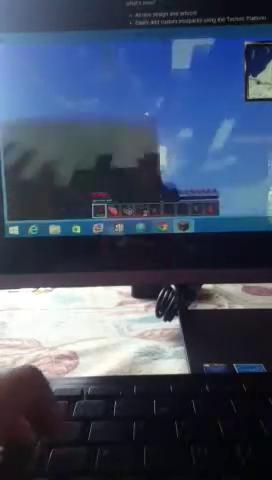
{"action": "key", "text": "w"}
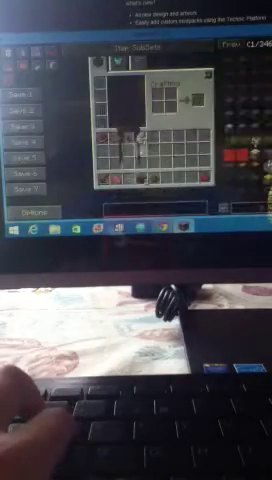
{"action": "key", "text": "e"}
Close the inventory, take the Ruby Sword, and kill the red mob.
{"action": "key", "text": "2"}
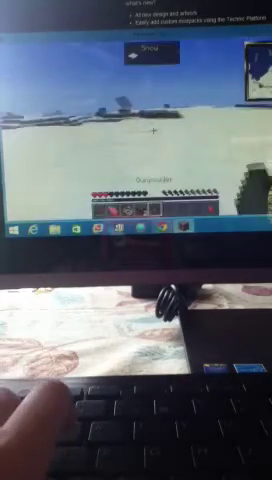
{"action": "key", "text": "3"}
{"action": "key", "text": "w"}
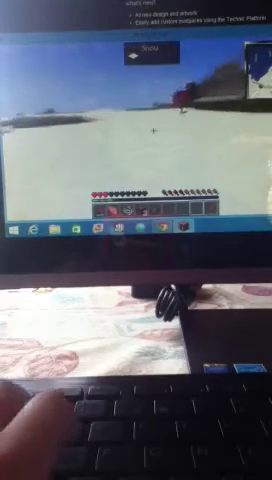
{"action": "key", "text": "w"}
{"action": "key", "text": "2"}
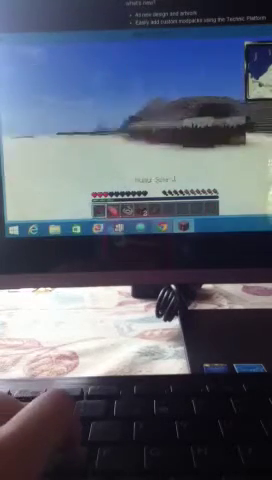
{"action": "key", "text": "w"}
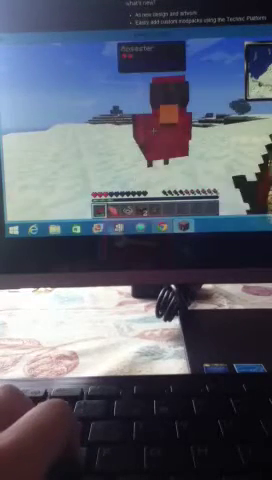
{"action": "key", "text": "w"}
{"action": "key", "text": "1"}
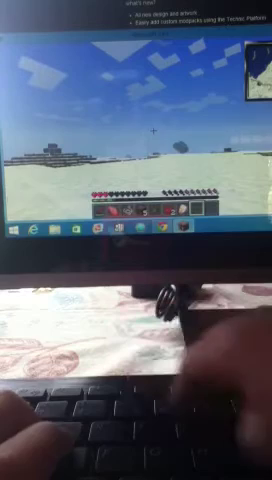
Cycle through hotbar slots 2 to 5, then open the survival inventory.
{"action": "key", "text": "2"}
{"action": "key", "text": "3"}
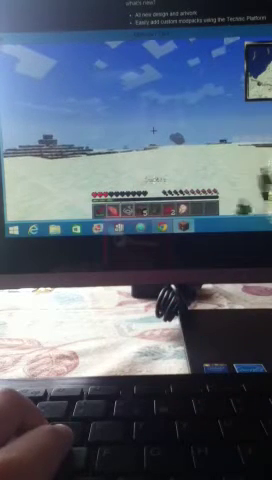
{"action": "key", "text": "4"}
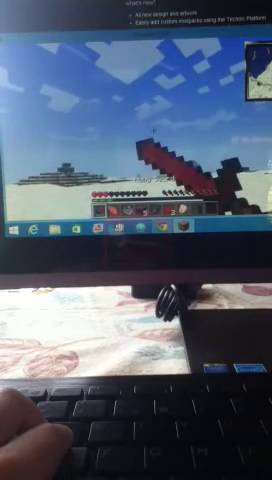
{"action": "key", "text": "5"}
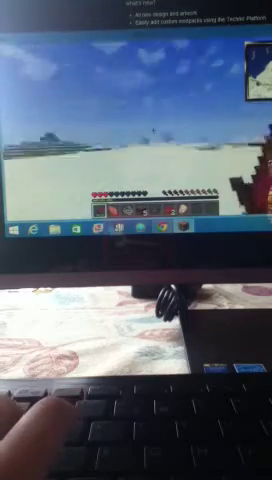
{"action": "key", "text": "e"}
{"action": "key", "text": "e"}
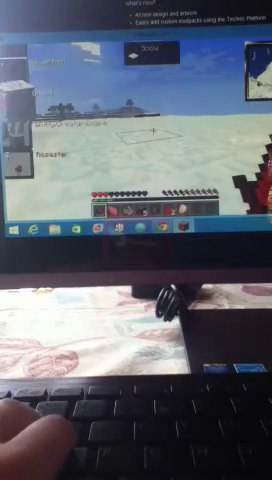
{"action": "key", "text": "e"}
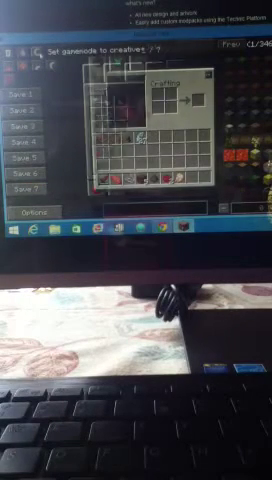
Set creative mode, browse the Miscellaneous item tab, then pause the game.
{"action": "key", "text": "e"}
{"action": "key", "text": "e"}
{"action": "left_click", "coordinate": [213, 184]}
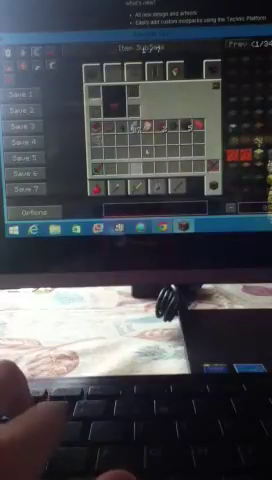
{"action": "left_click", "coordinate": [175, 70]}
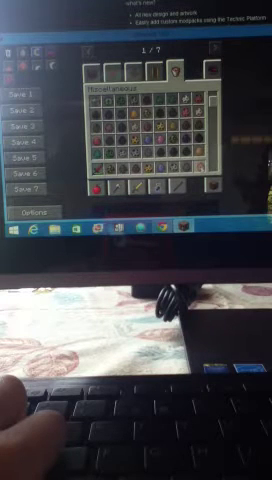
{"action": "key", "text": "e"}
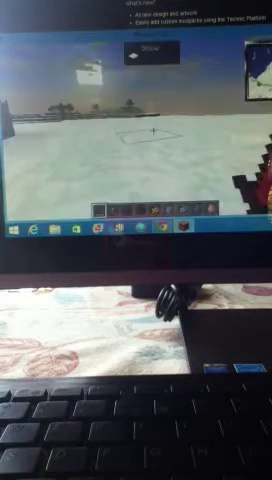
{"action": "key", "text": "Escape"}
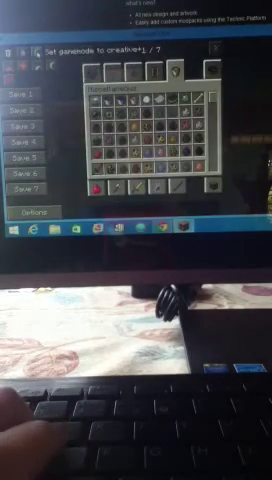
Toggle to survival mode and turn back toward the dark structure.
{"action": "key", "text": "F3+n"}
{"action": "key", "text": "F3+n"}
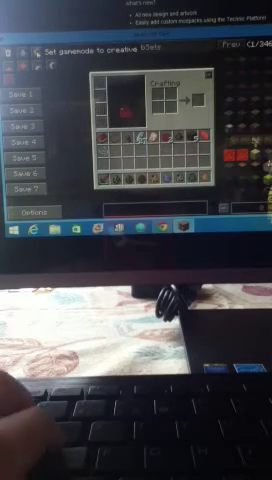
{"action": "key", "text": "Escape"}
{"action": "left_click_drag", "start_coordinate": [136, 120], "coordinate": [180, 110]}
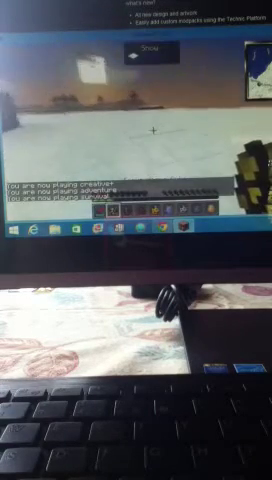